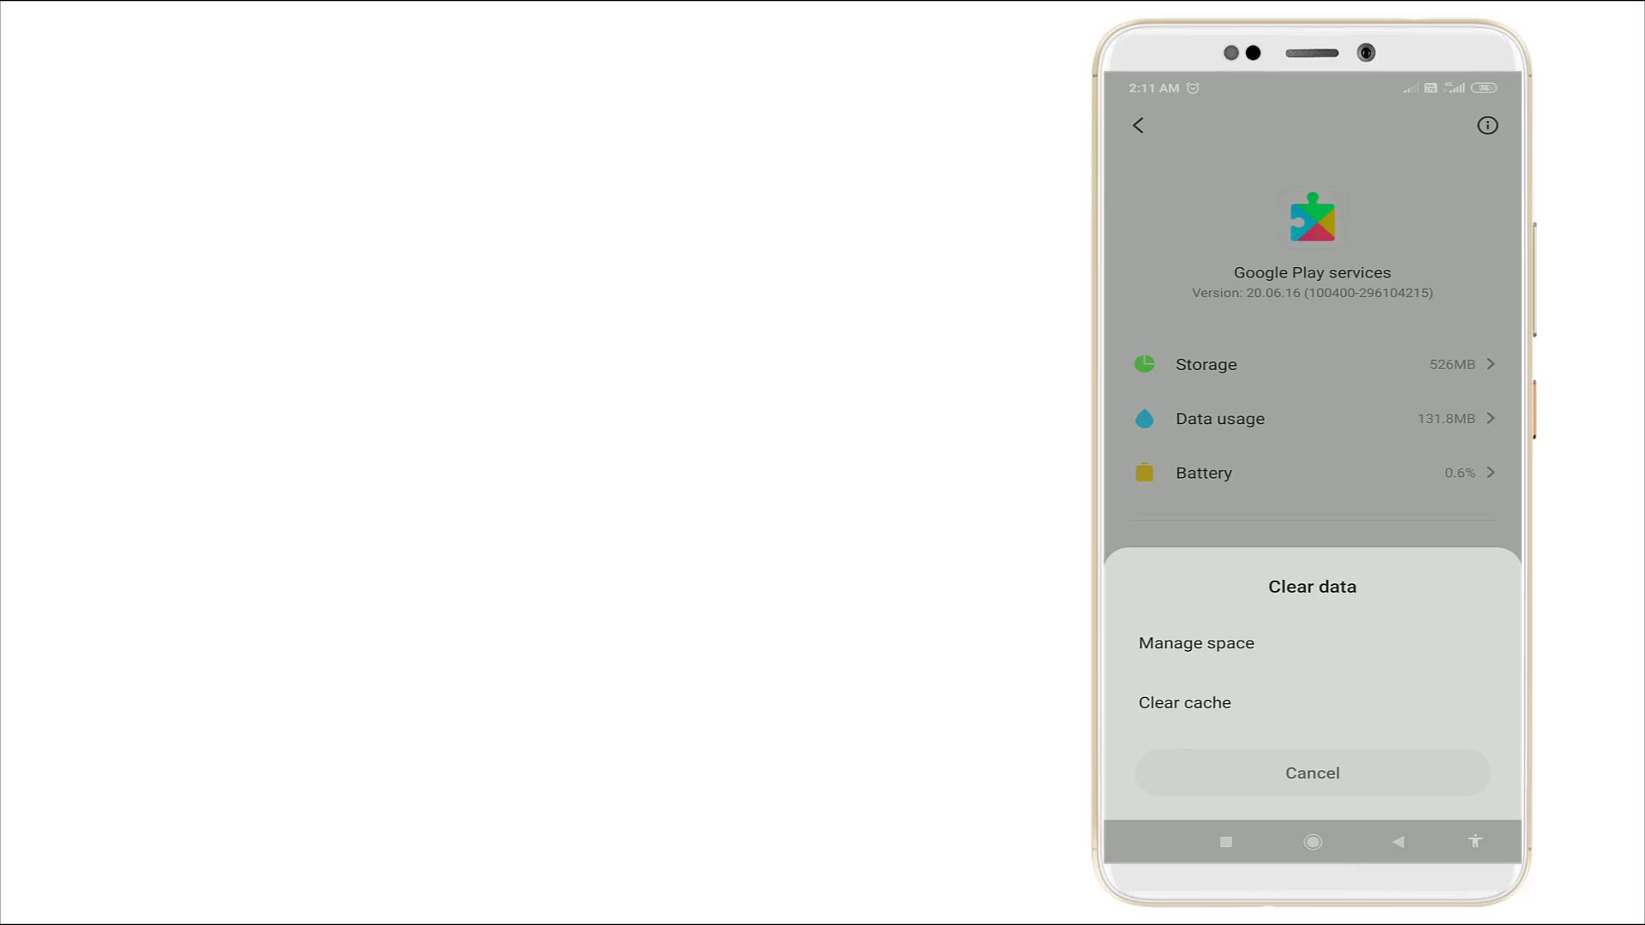
Step: Clear and confirm the Google Play services cache, dropping storage from 526MB to 525MB
left_click(1185, 702)
left_click(1402, 772)
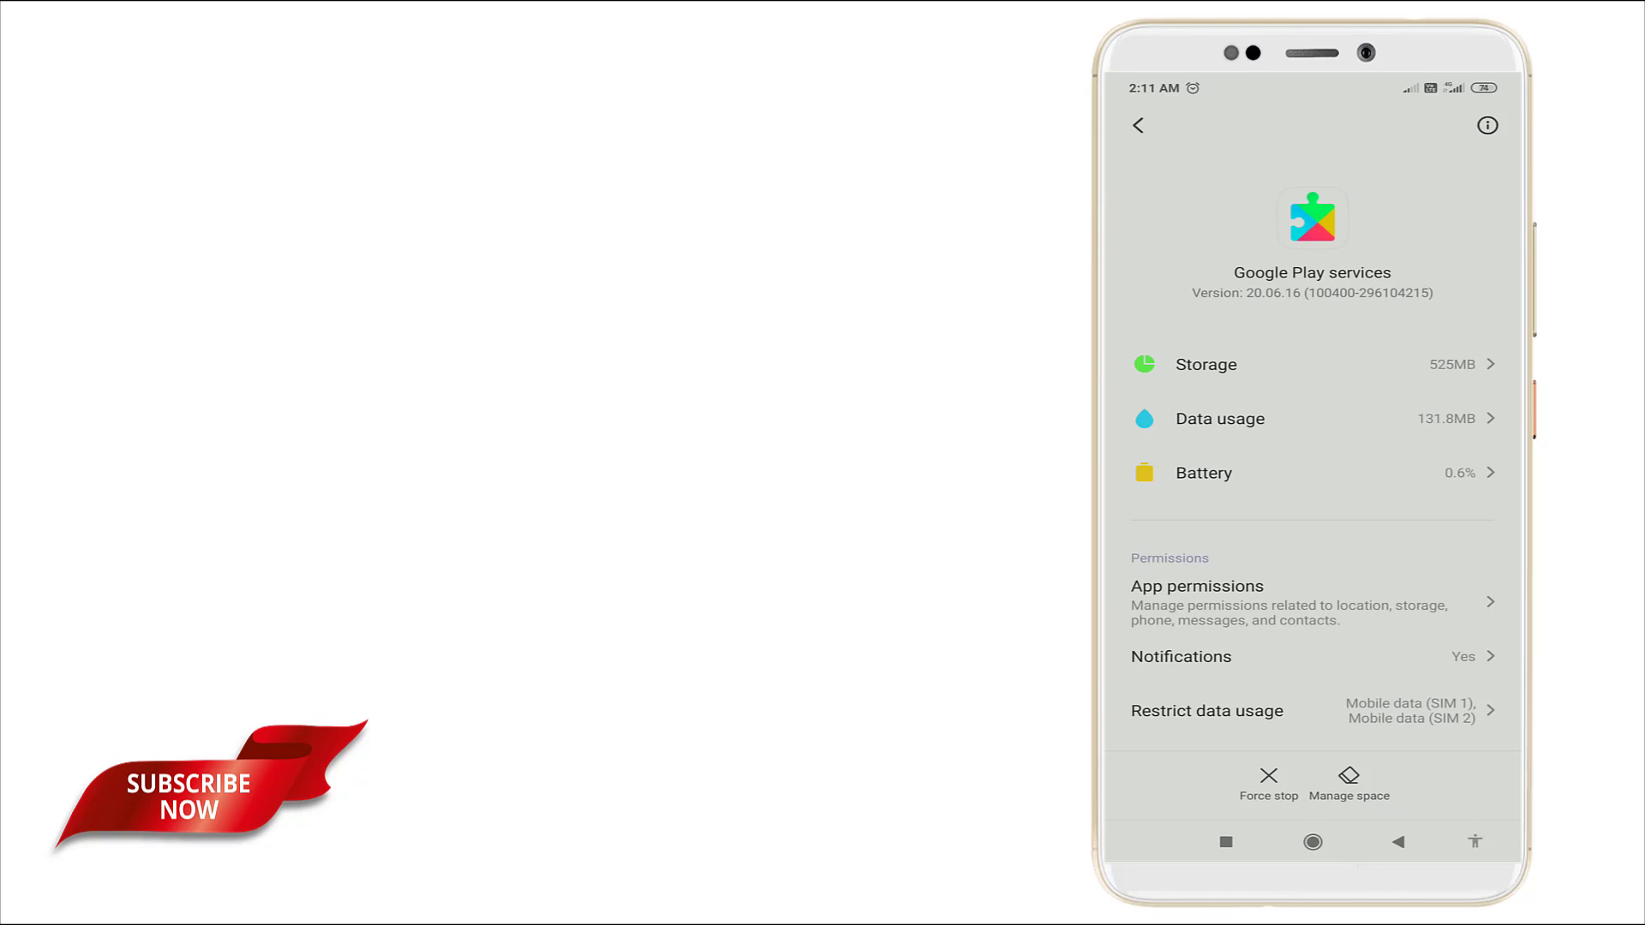
Step: Delete all Google Play services data from Manage space, leaving 523MB of storage
left_click(1349, 782)
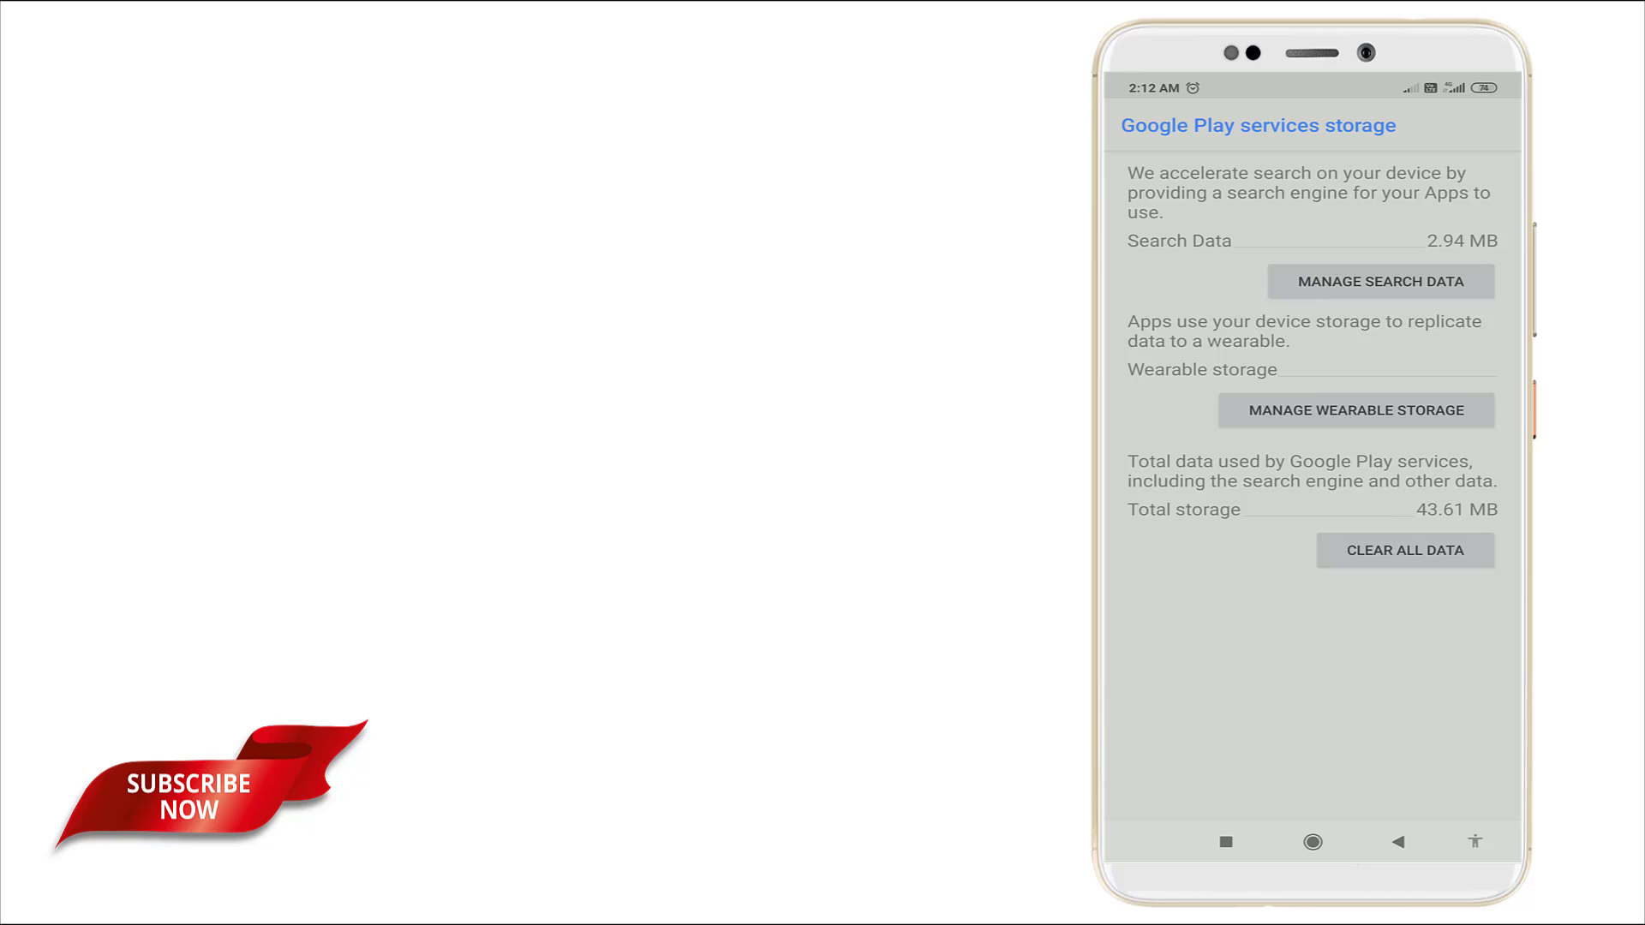
left_click(1405, 550)
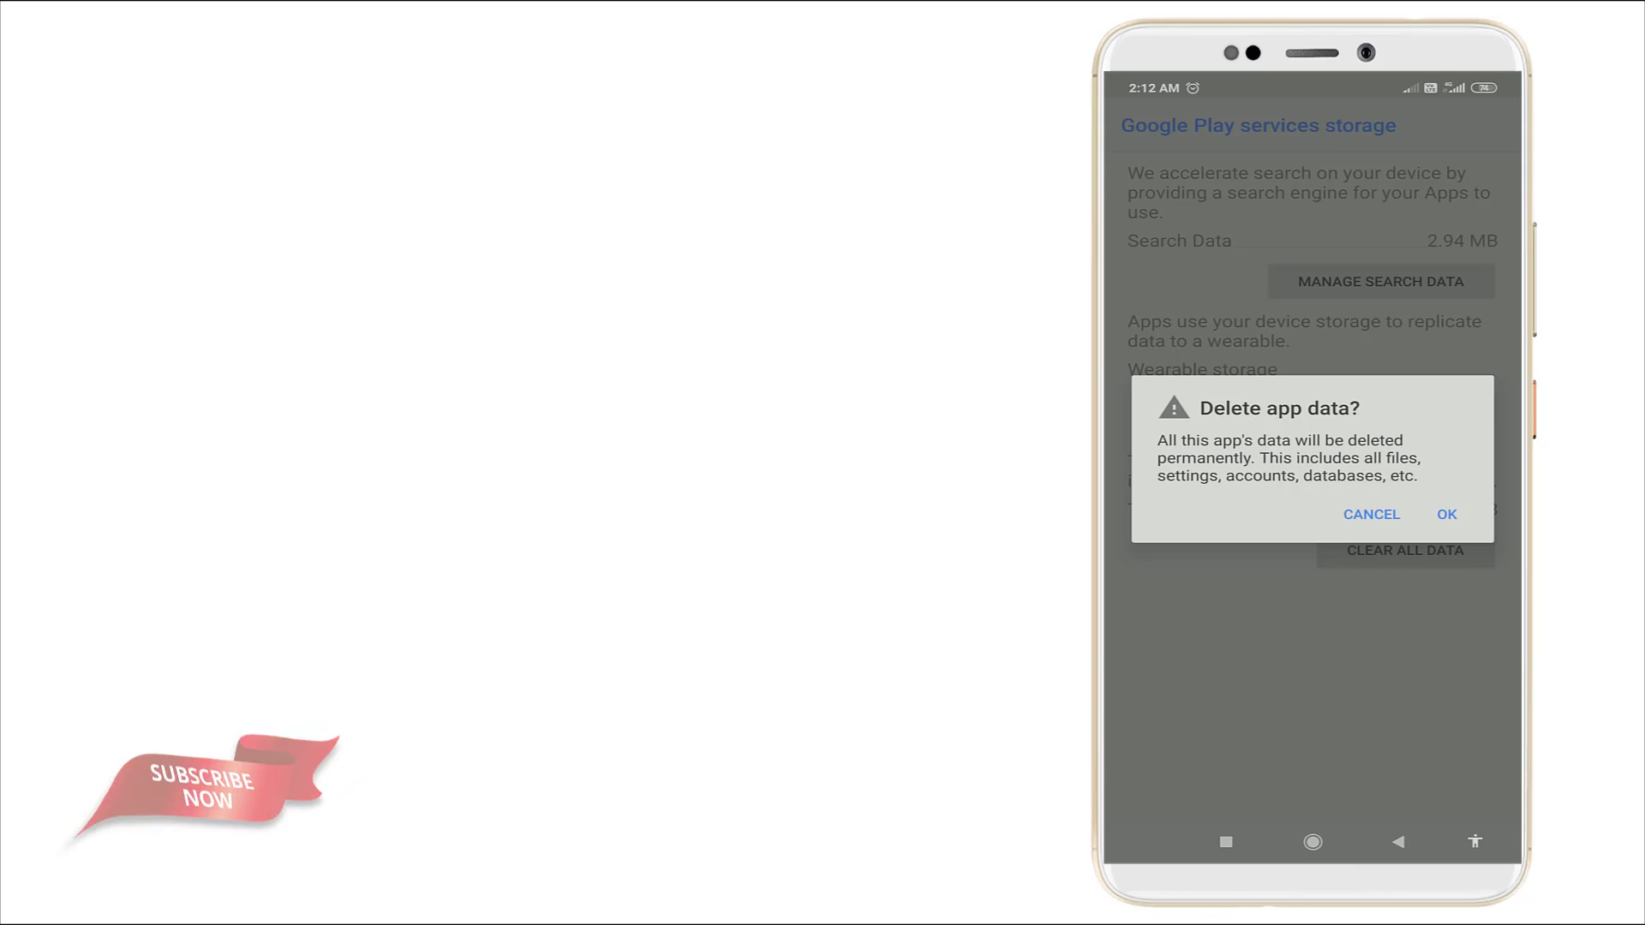
left_click(1448, 514)
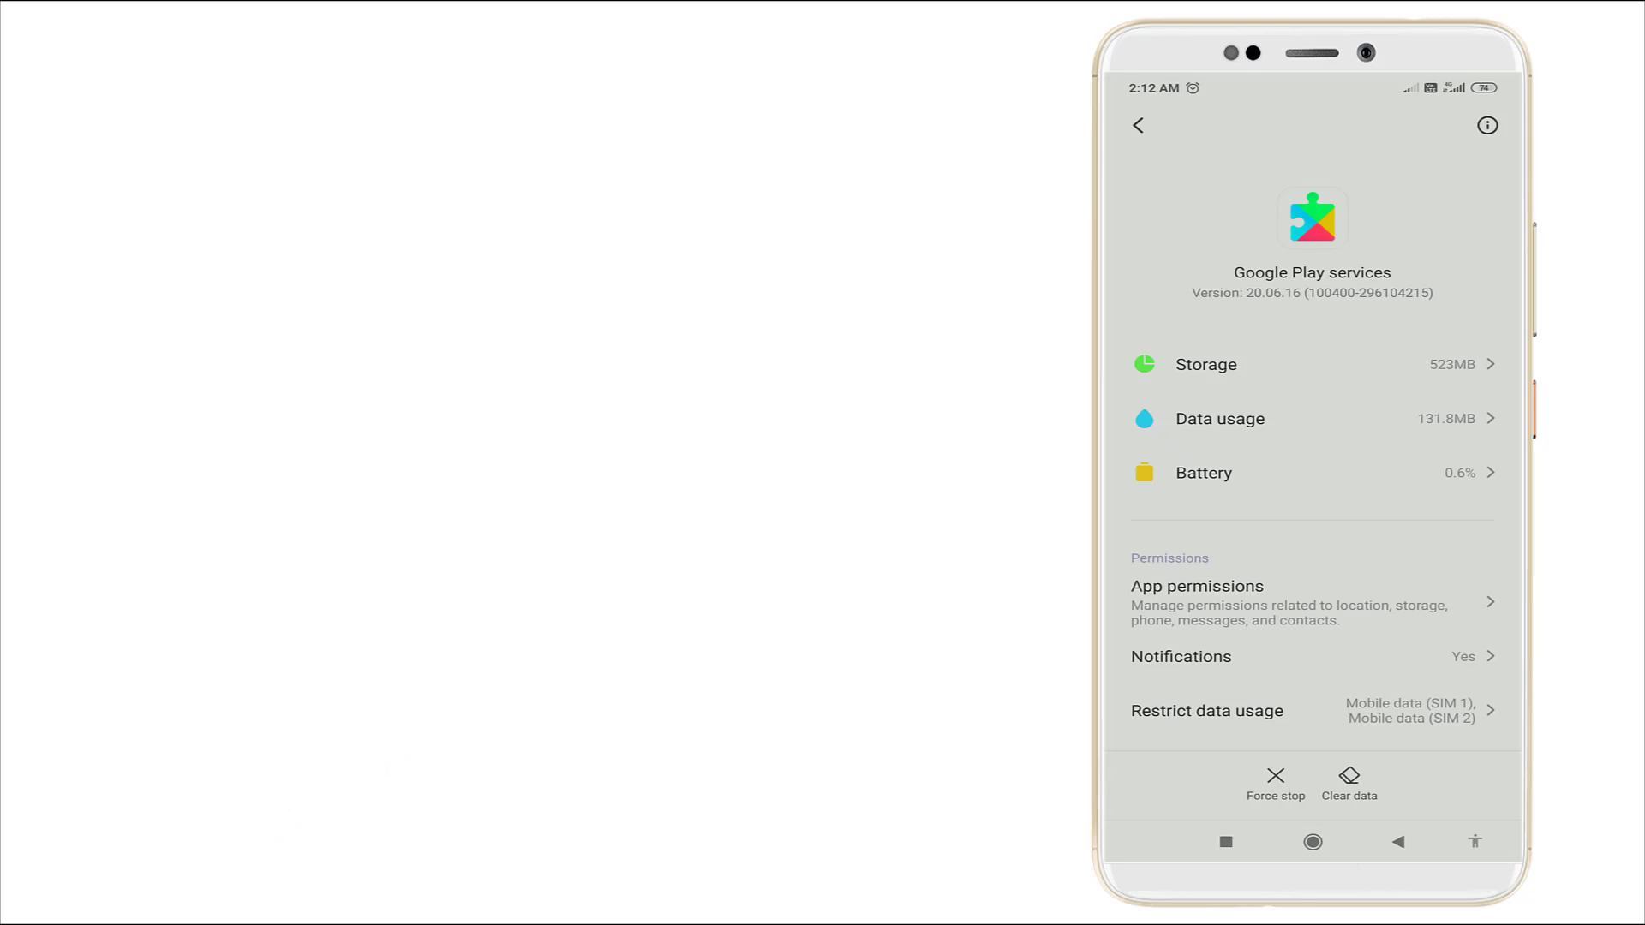